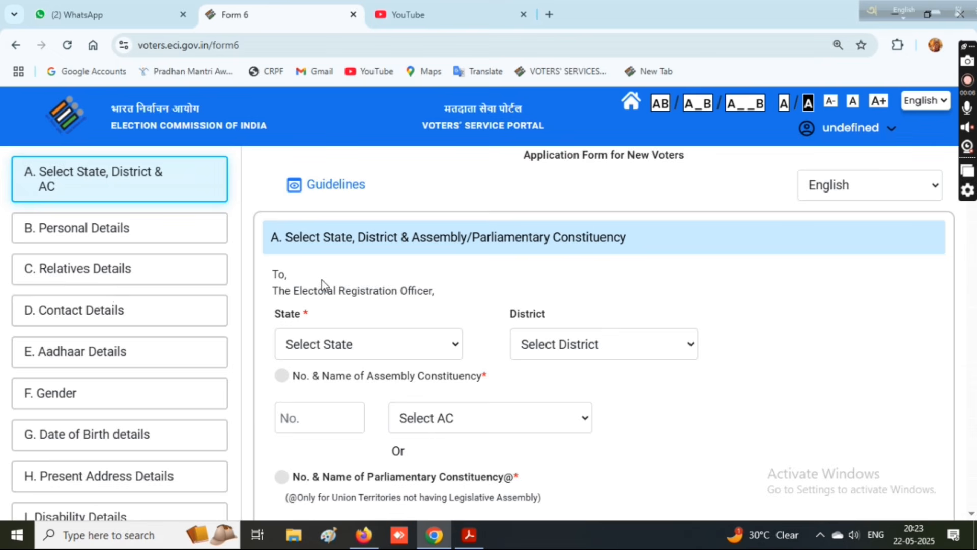
Set the state to West Bengal and choose the applicant's district in the constituency section
scroll(323, 283, up, 2)
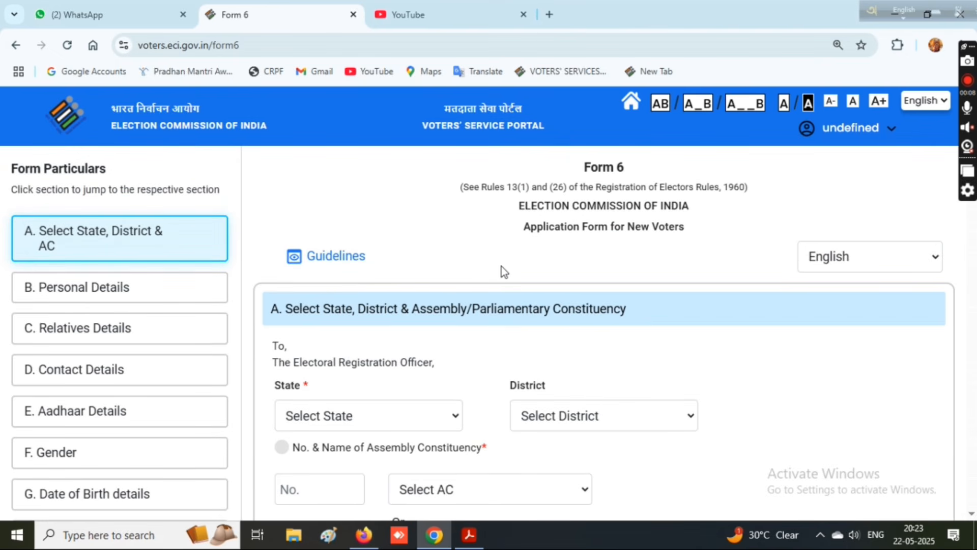
scroll(503, 270, down, 3)
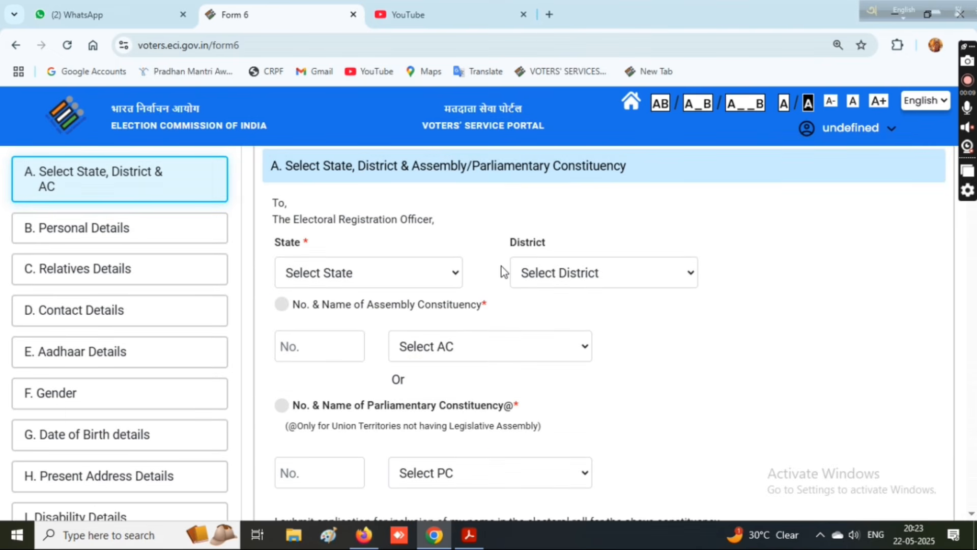
click(428, 276)
scroll(377, 209, down, 5)
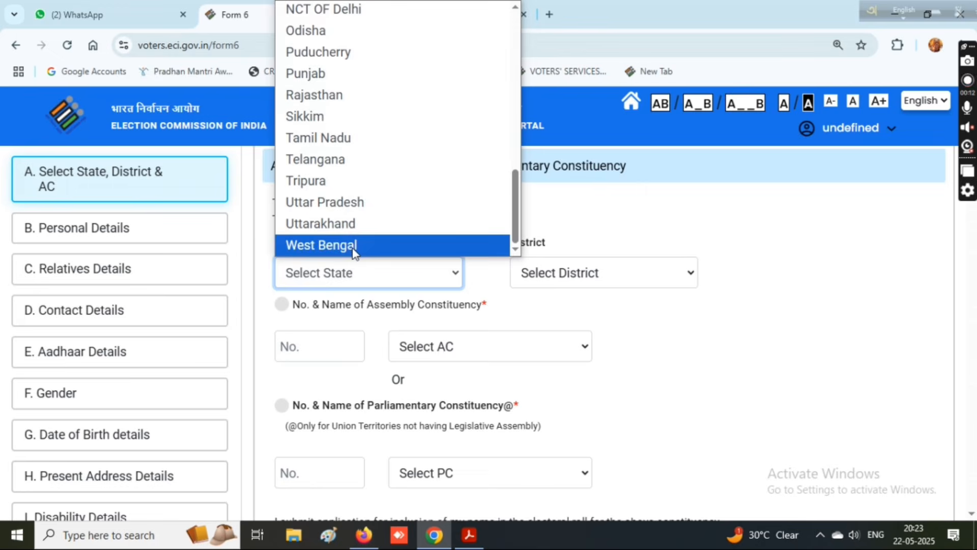
click(354, 246)
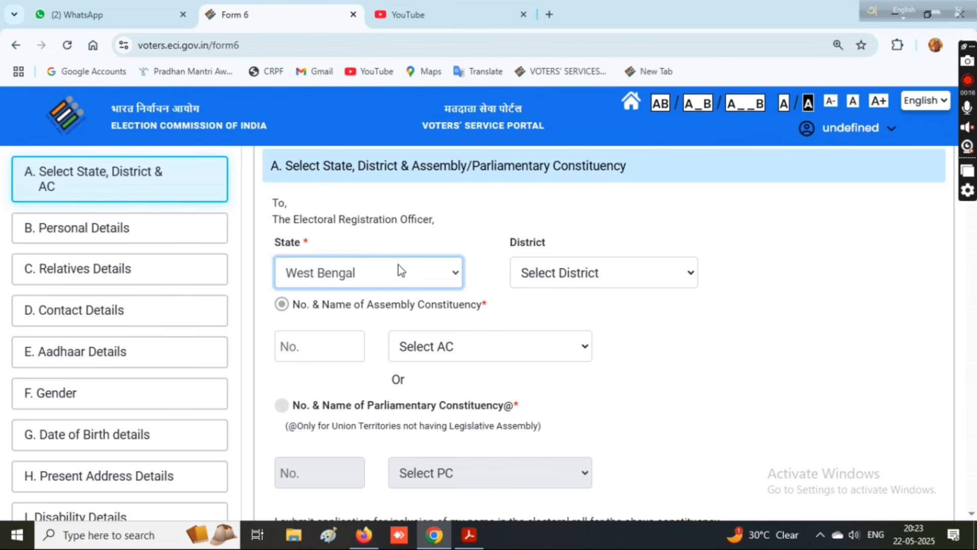
click(591, 279)
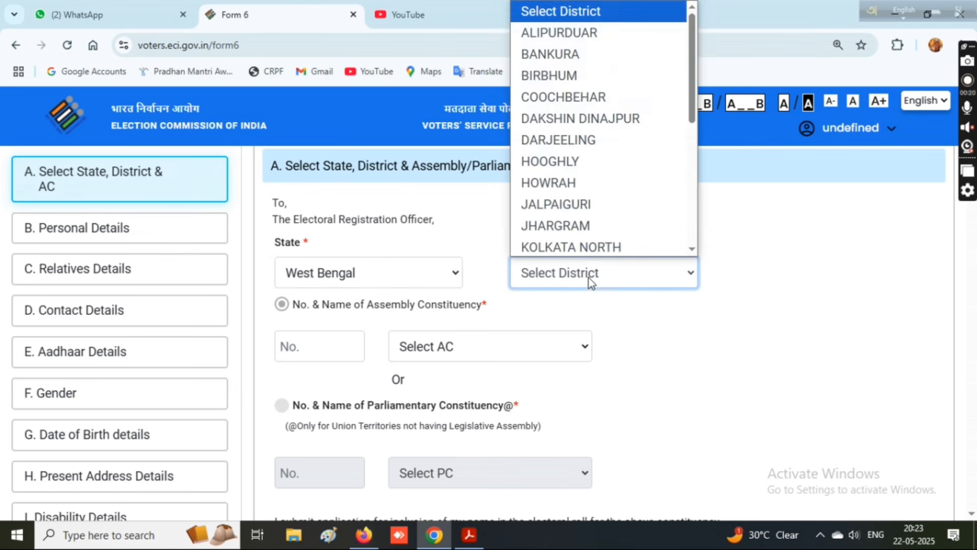
scroll(592, 196, down, 5)
click(560, 74)
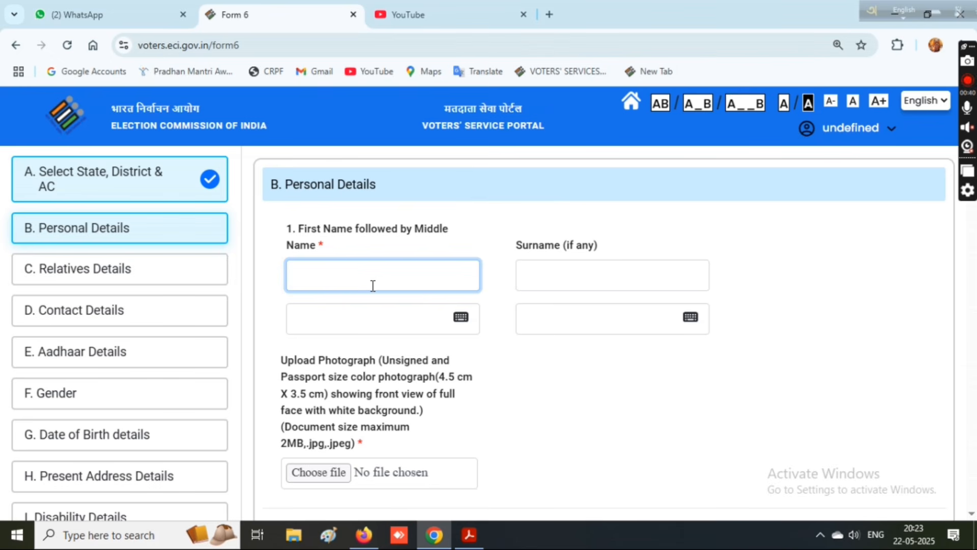
Enter the applicant's first name and surname in the personal details
text(Test)
key(Tab)
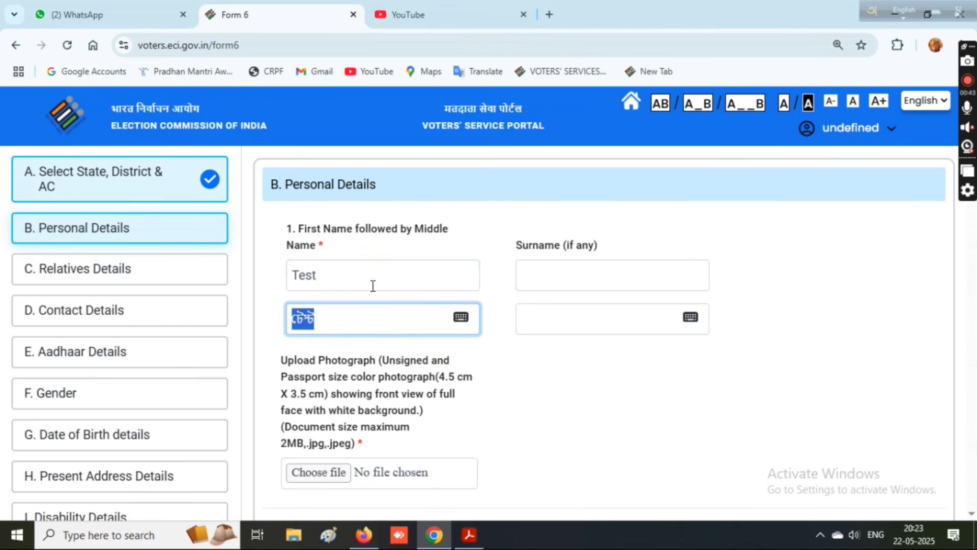
key(Tab)
key(Tab)
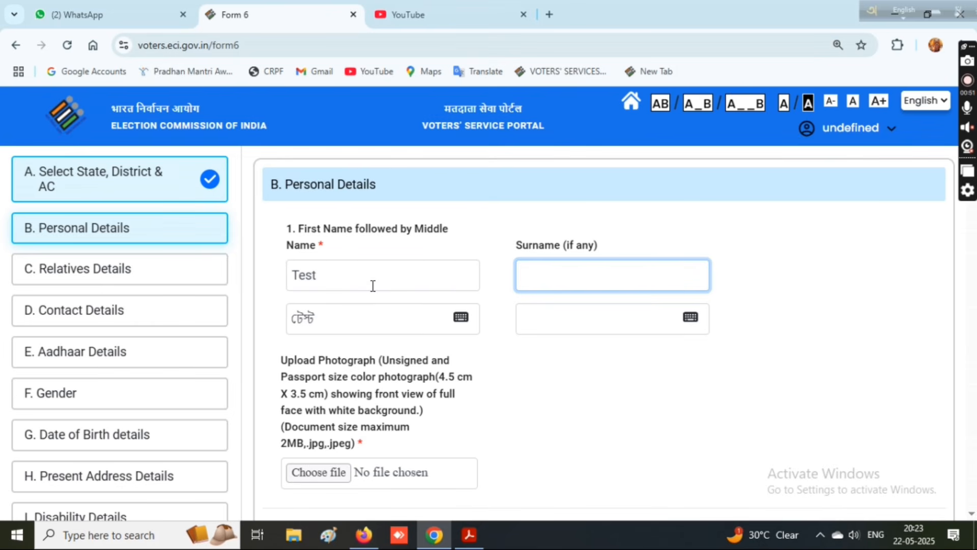
text(i)
key(BackSpace)
text(Besy)
key(BackSpace)
text(t)
key(Tab)
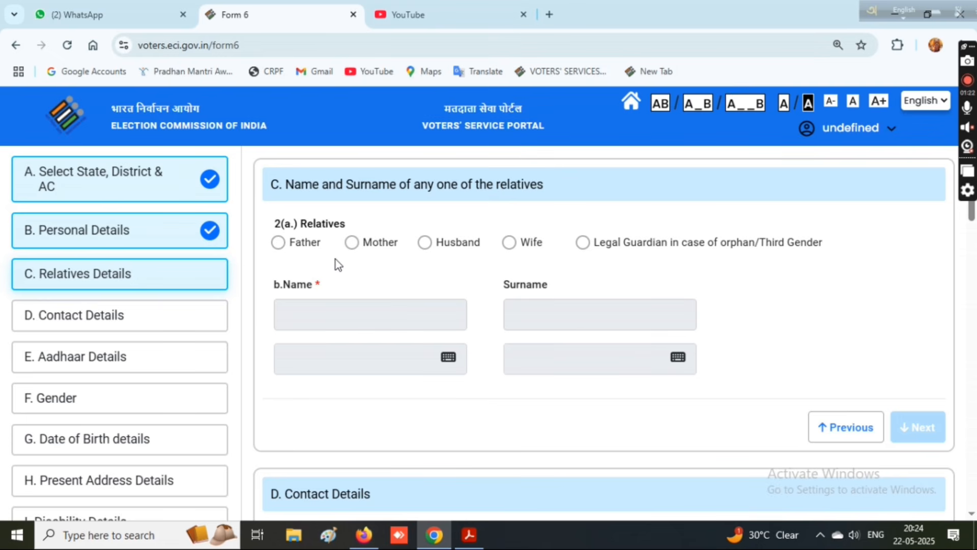
Set the relative type to Husband and enter the mobile number in the contact details, marked as Self
click(425, 241)
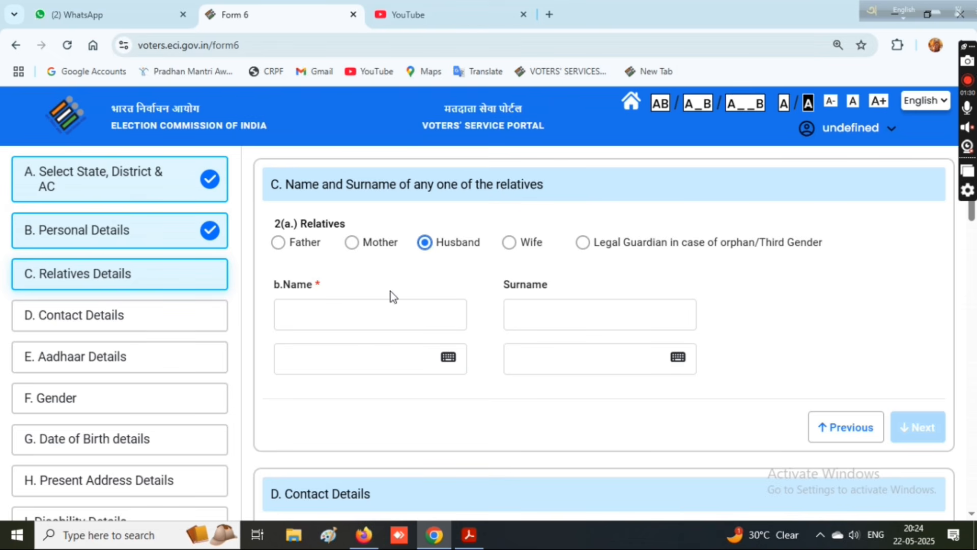
click(352, 325)
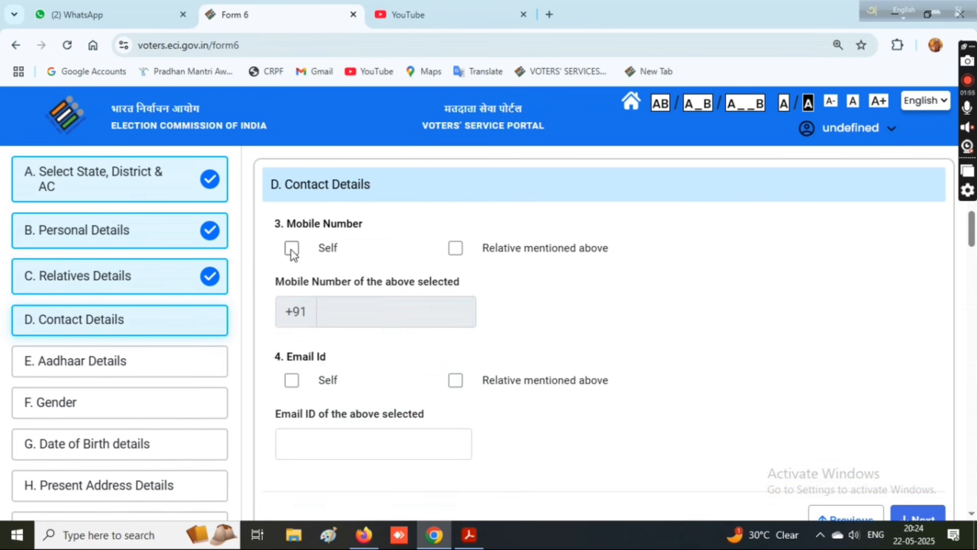
click(291, 250)
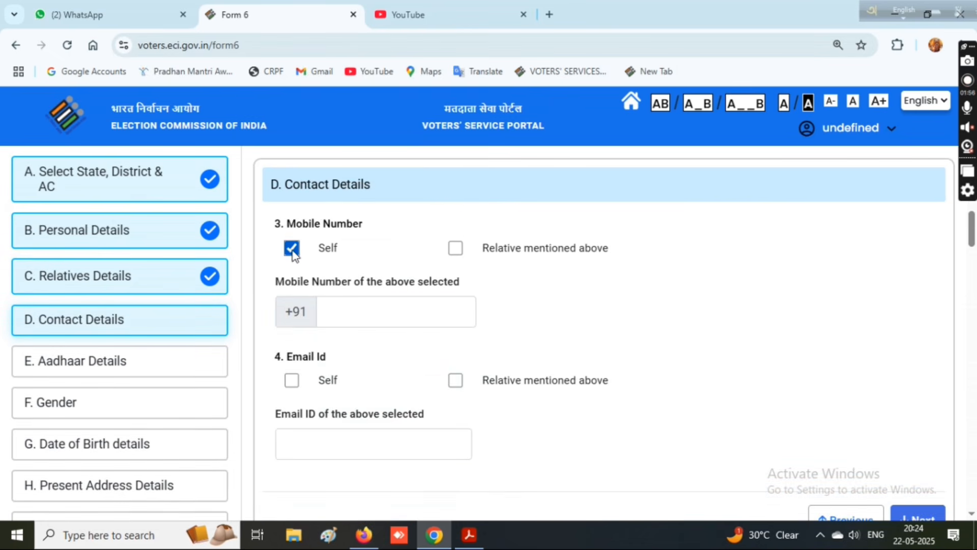
click(356, 325)
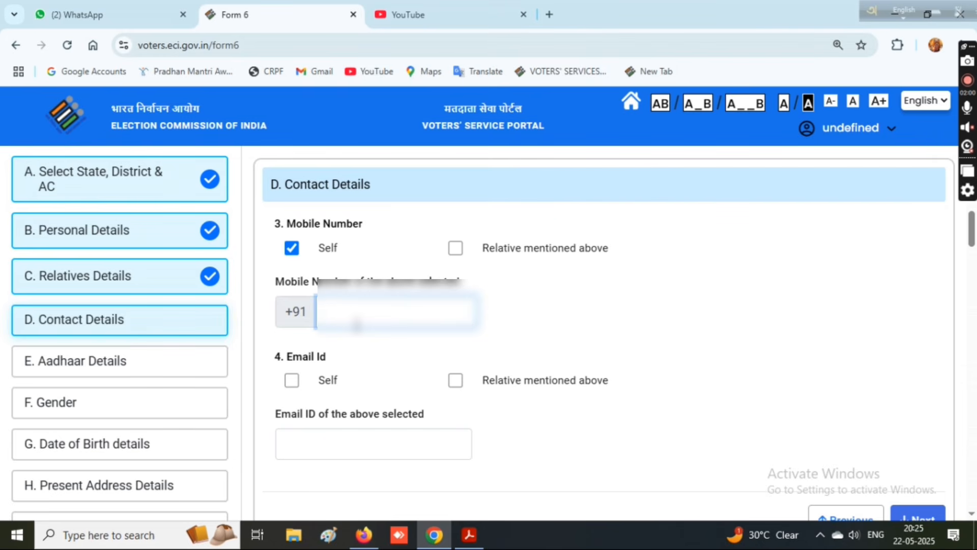
text(768•••••••)
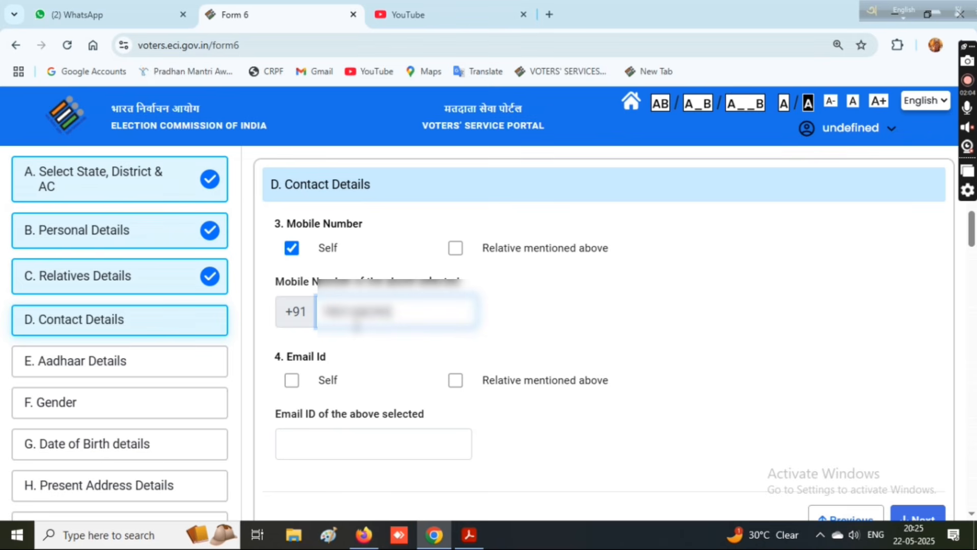
Choose to provide an Aadhaar number and enter the applicant's Aadhaar number
click(279, 244)
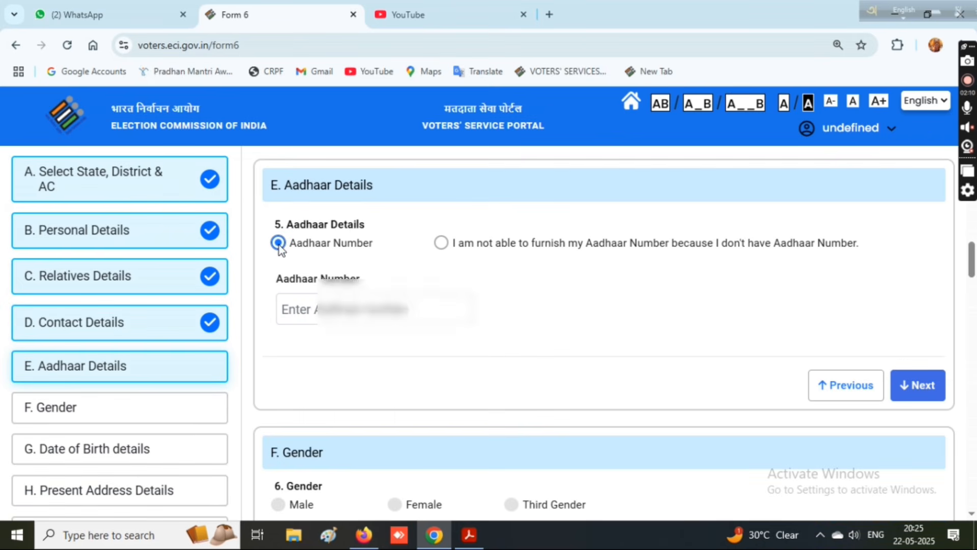
click(308, 314)
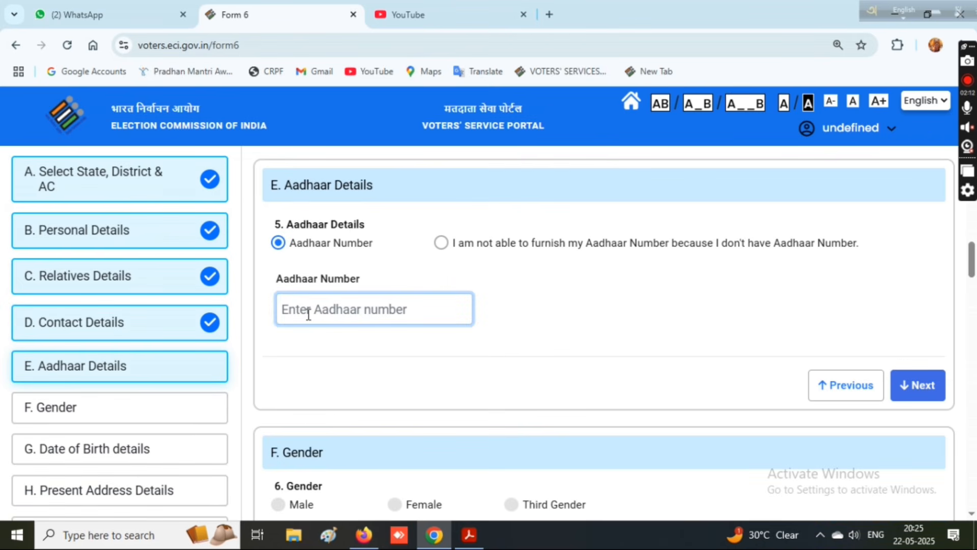
text(1234567)
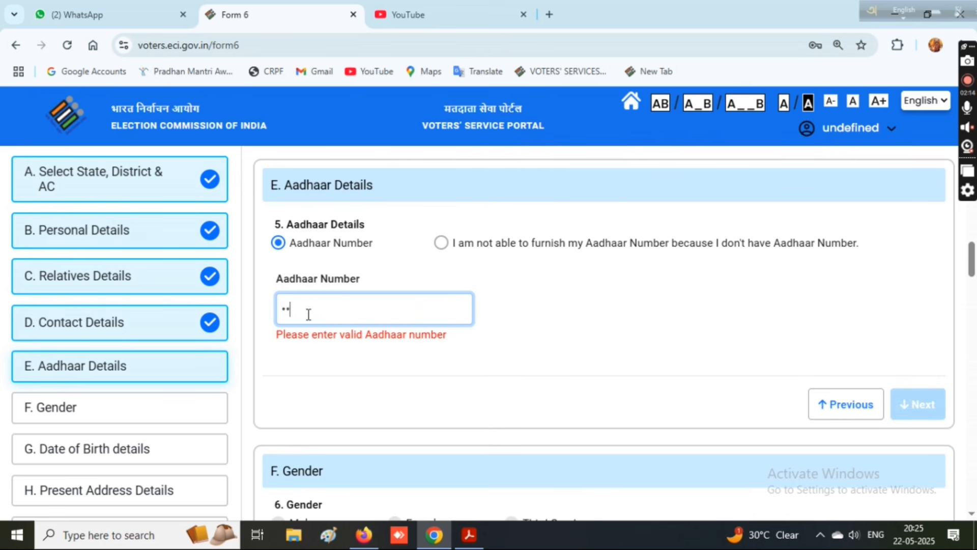
text(89012)
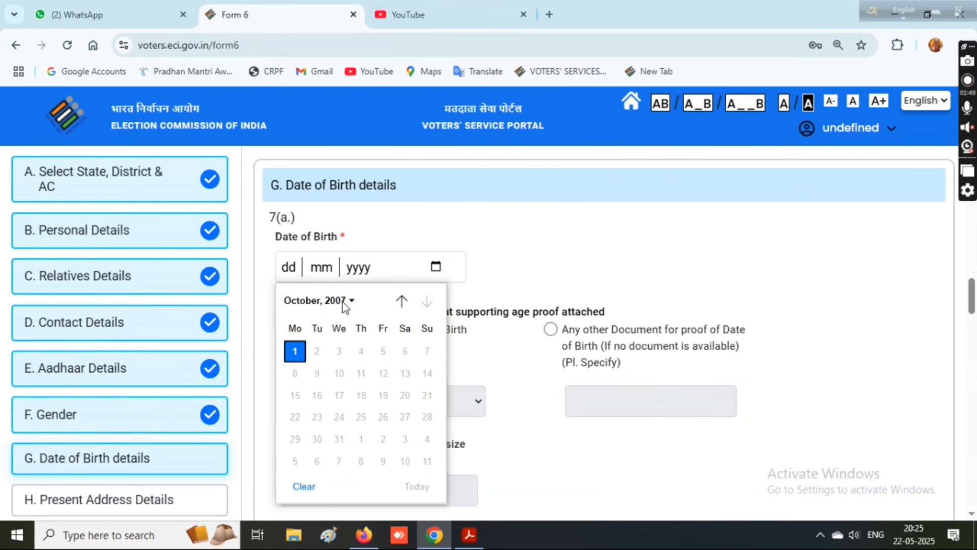
Set the applicant's date of birth from the calendar
click(344, 301)
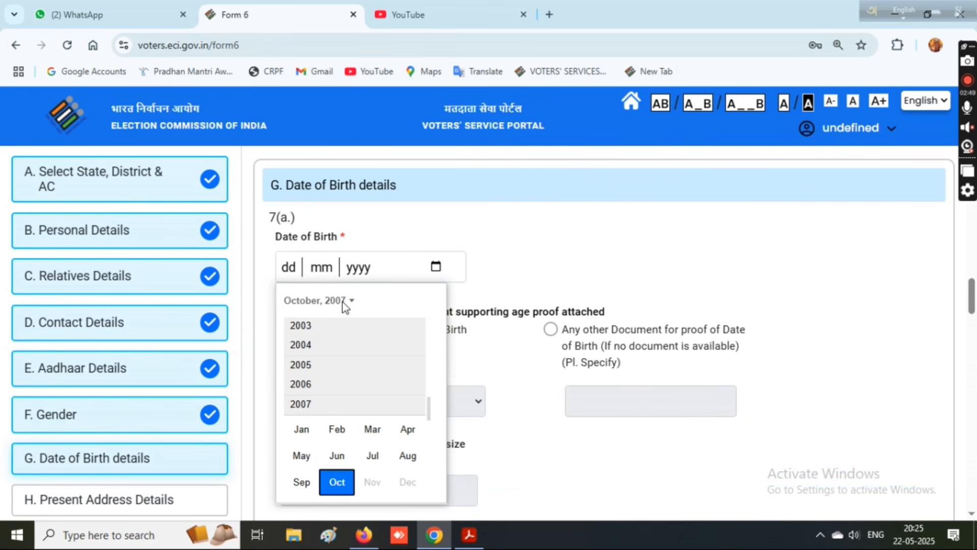
click(316, 388)
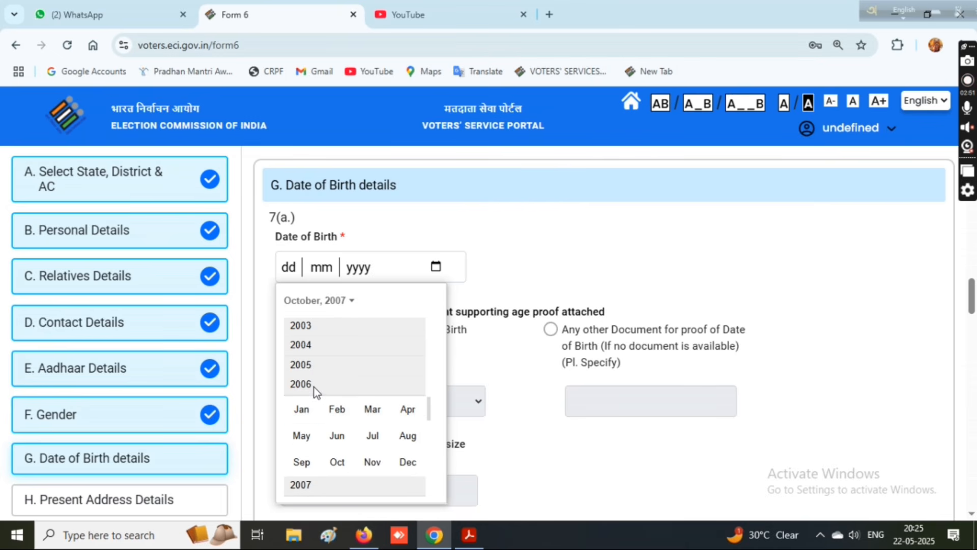
click(319, 422)
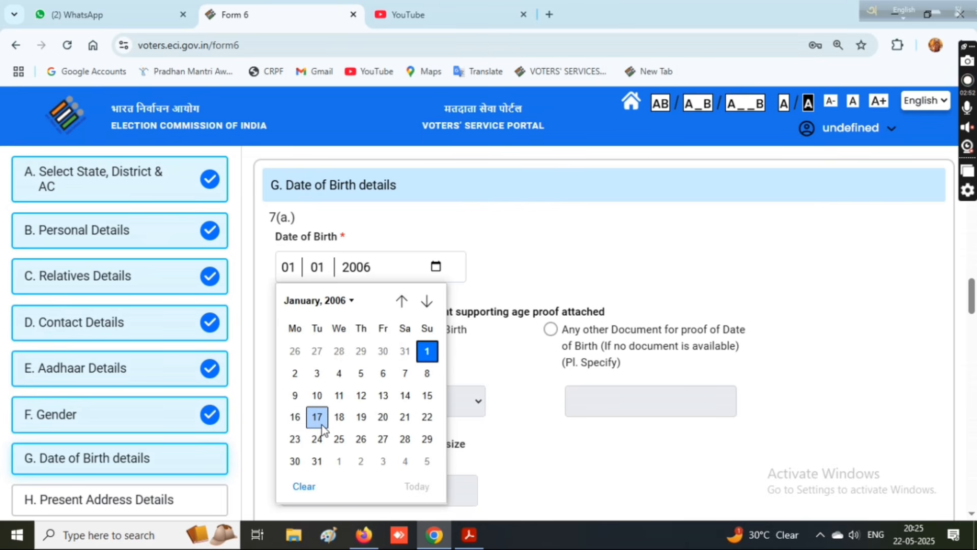
click(353, 420)
click(354, 418)
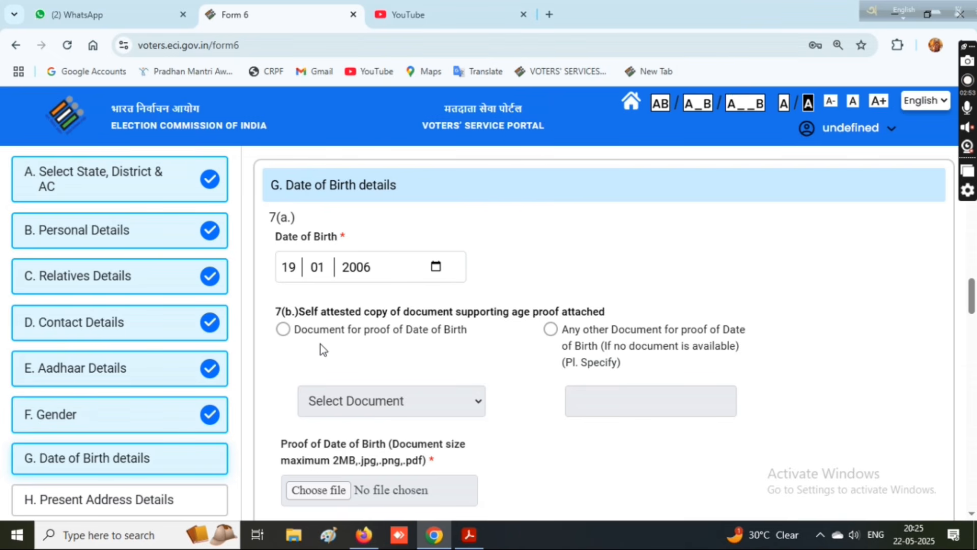
Choose the Birth Certificate issued by Competent Local Body as proof of date of birth and continue to the present address section
click(283, 330)
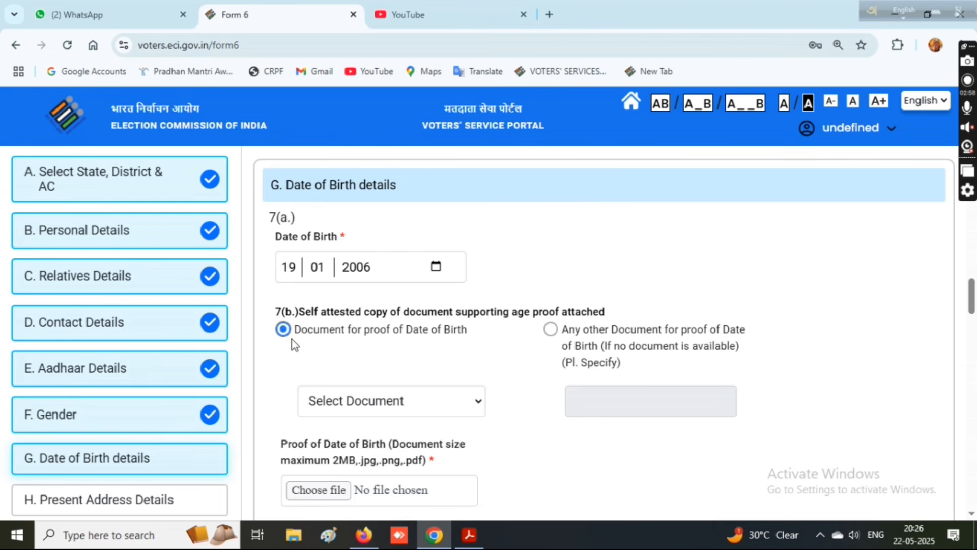
click(353, 410)
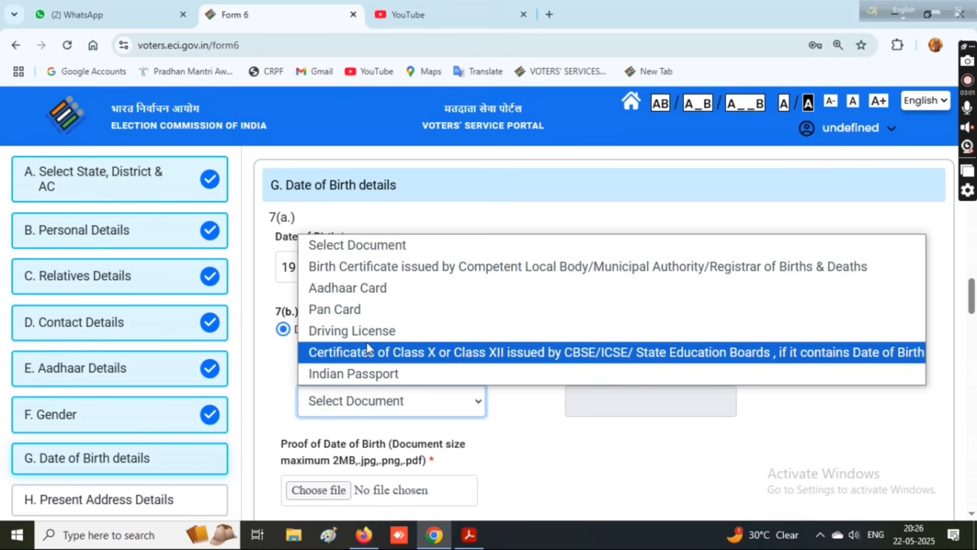
click(407, 267)
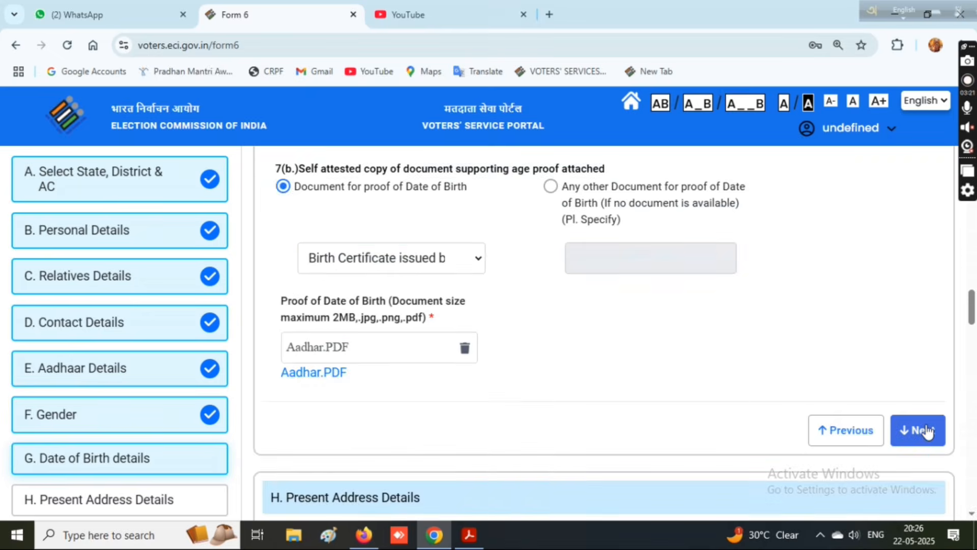
click(921, 431)
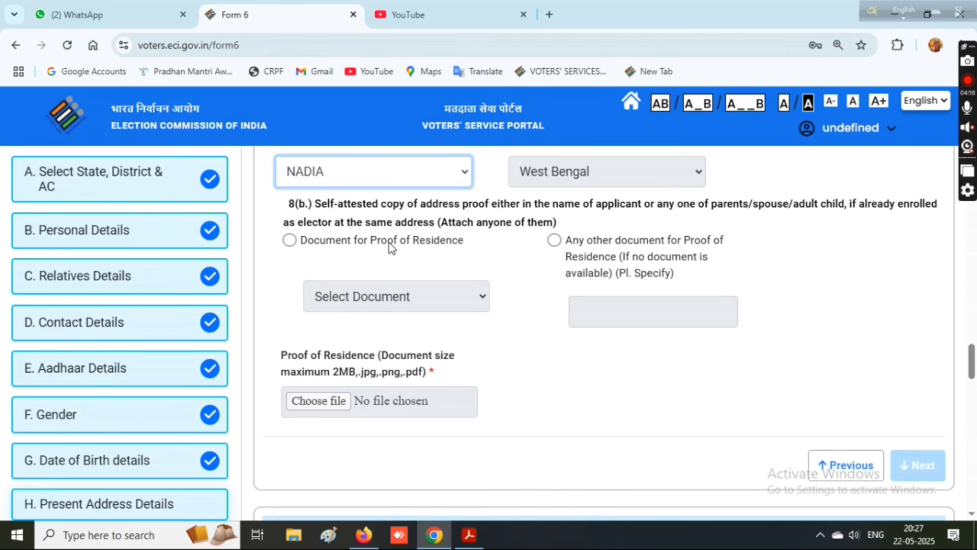
click(289, 240)
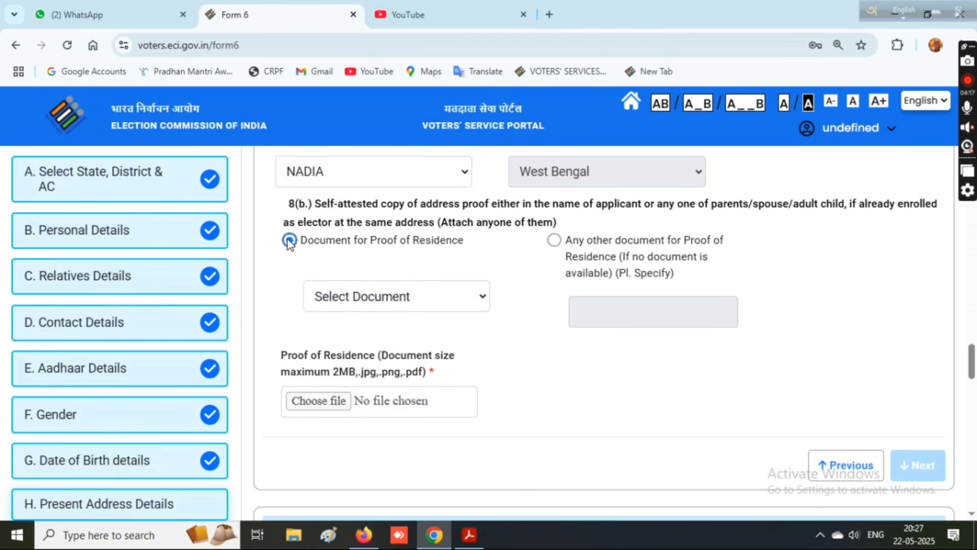
click(375, 296)
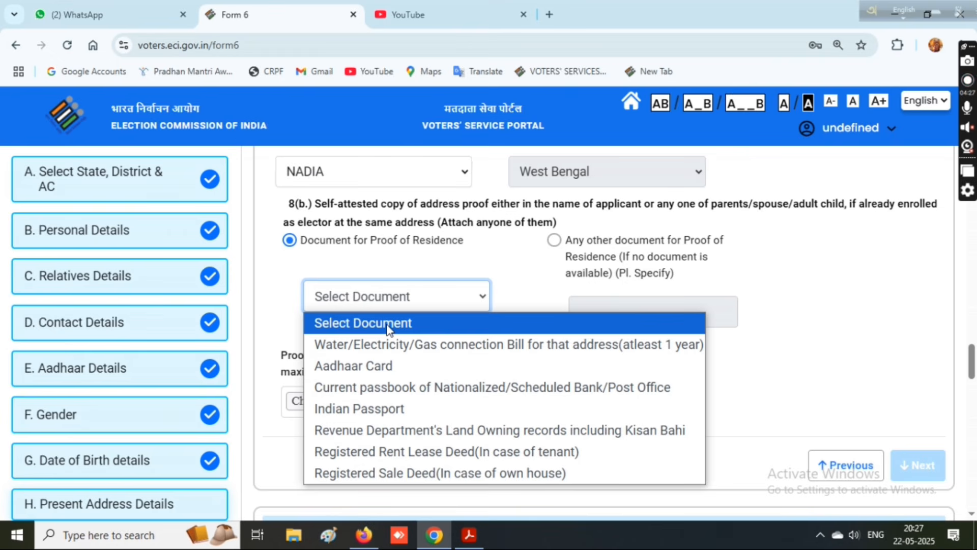
click(502, 262)
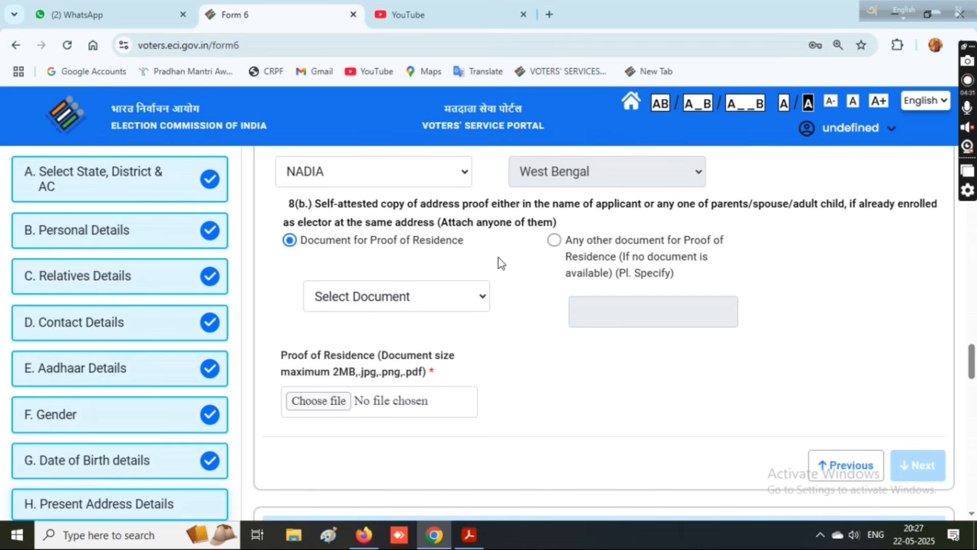
Choose any other document for proof of residence and specify it as "Marriage registry Certififcate"
click(555, 241)
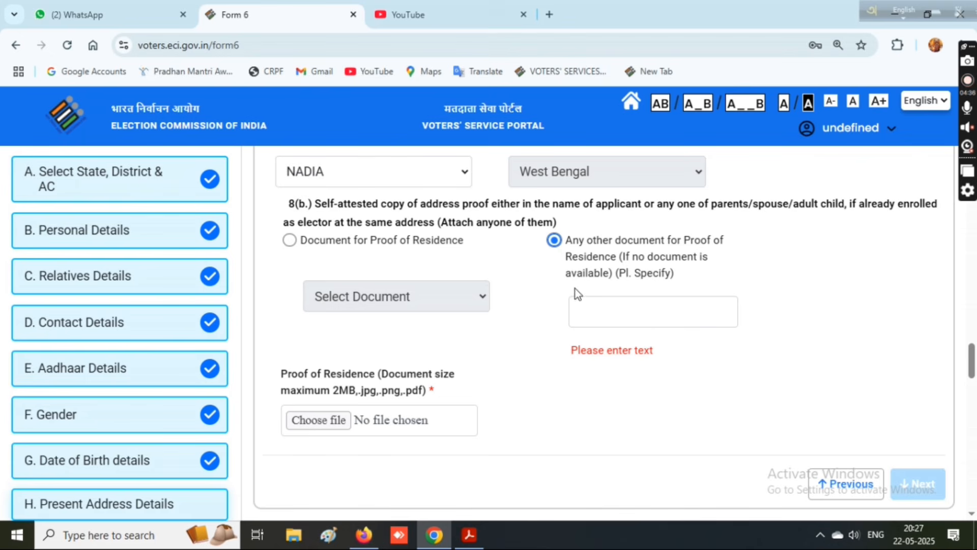
click(592, 316)
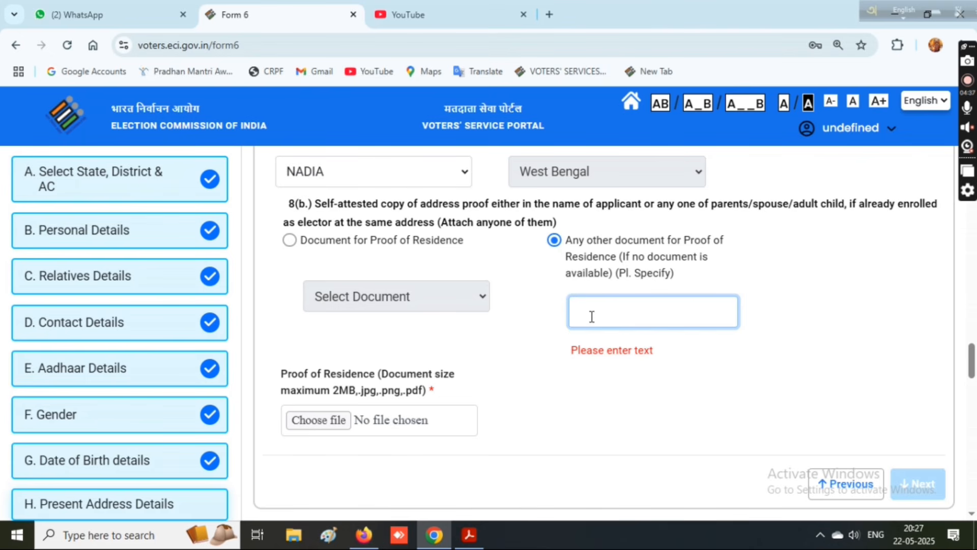
text(Marri)
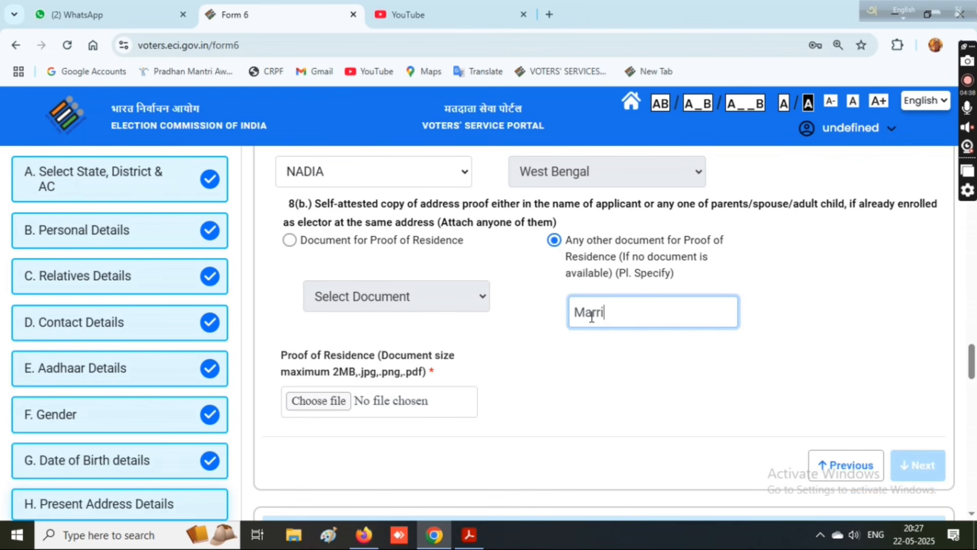
text(agr)
key(BackSpace)
text(r)
key(BackSpace)
text(e registr)
text(y )
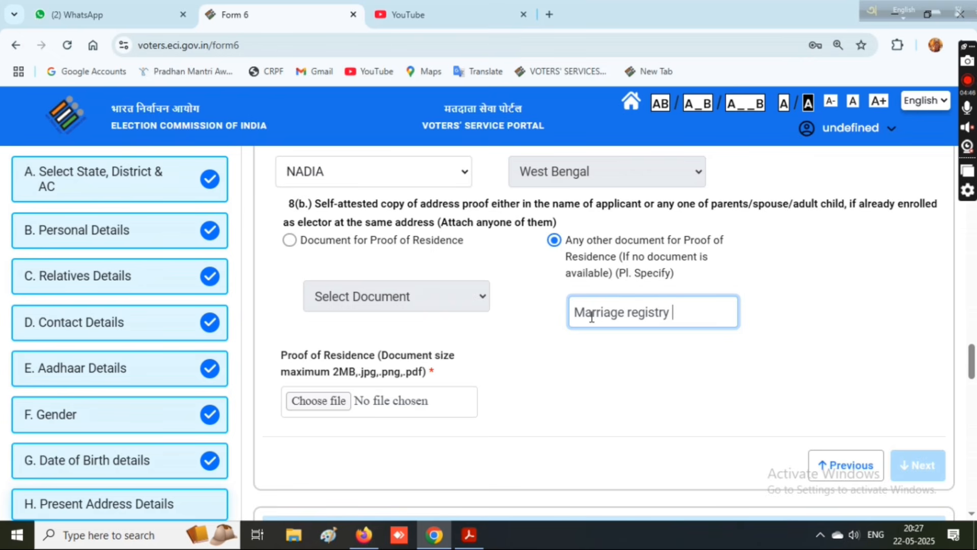
text(Certififcate)
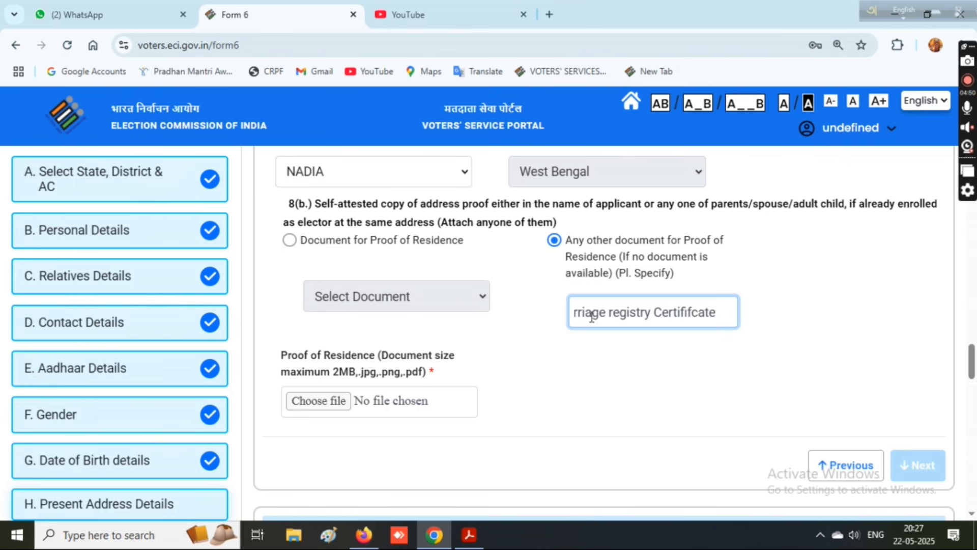
Replace the specified proof of residence document with "Children birth certificate"
key(BackSpace)
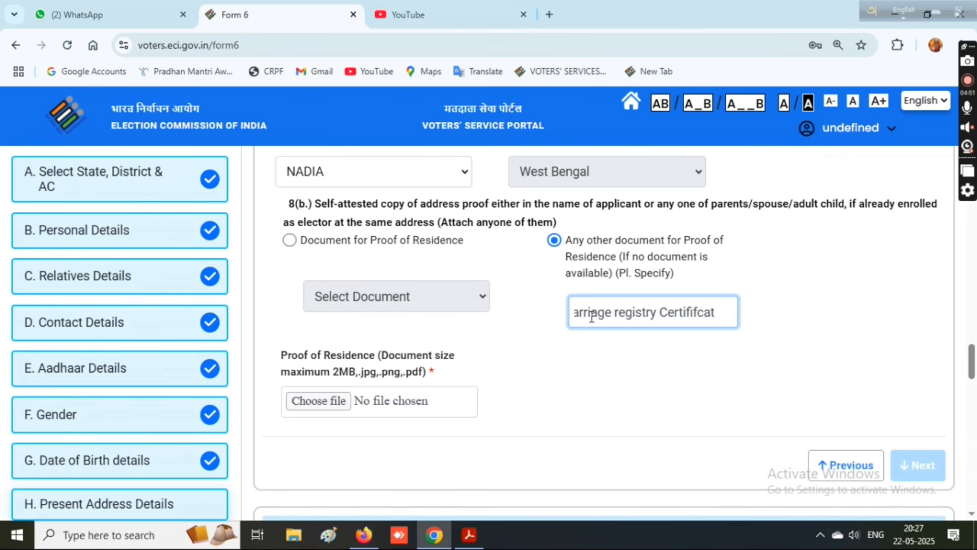
key(BackSpace)
key(BackSpace)
key(BackSpace)
key(BackSpace)
key(BackSpace)
key(BackSpace)
key(BackSpace)
key(BackSpace)
key(BackSpace)
key(BackSpace)
key(BackSpace)
key(BackSpace)
key(BackSpace)
key(BackSpace)
key(BackSpace)
key(BackSpace)
key(BackSpace)
key(BackSpace)
key(BackSpace)
key(BackSpace)
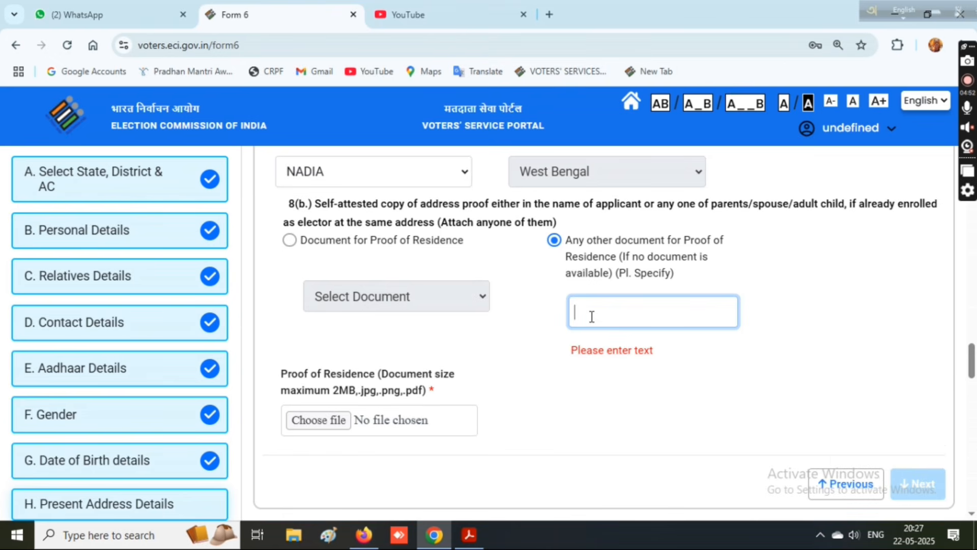
text(Ch)
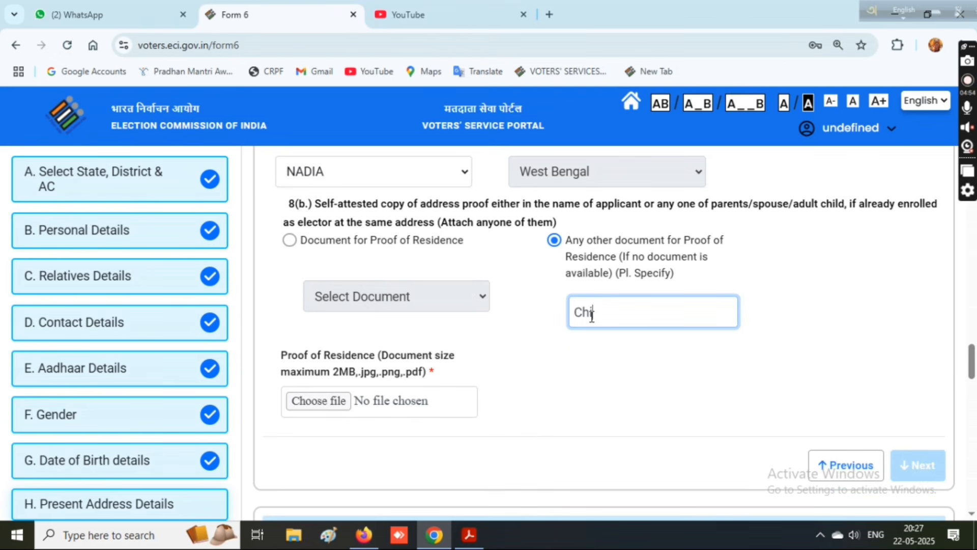
text(ildren)
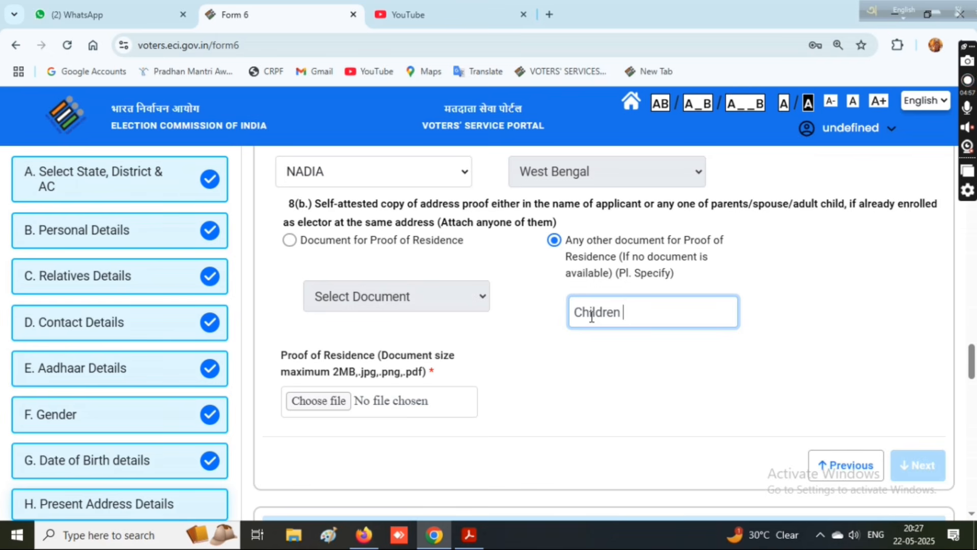
text( birth certifi)
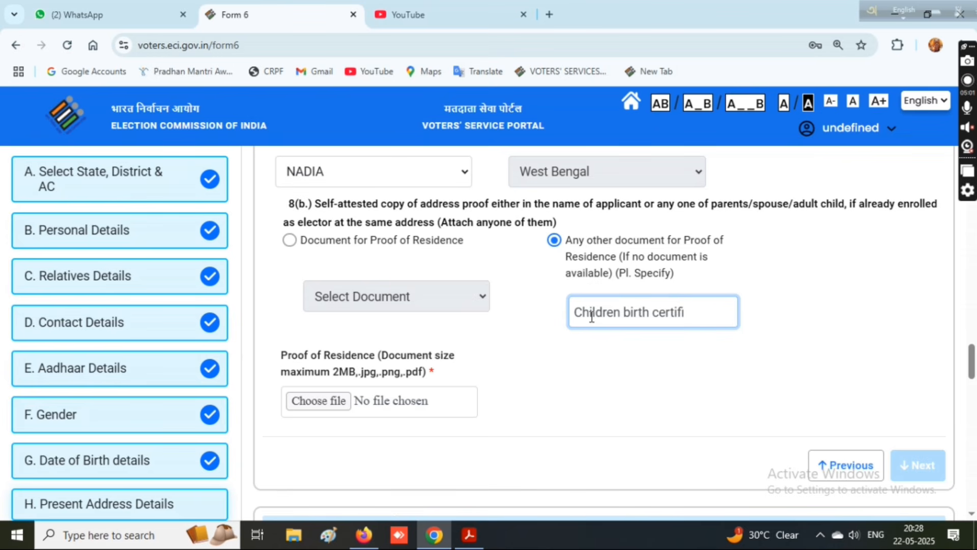
text(cate)
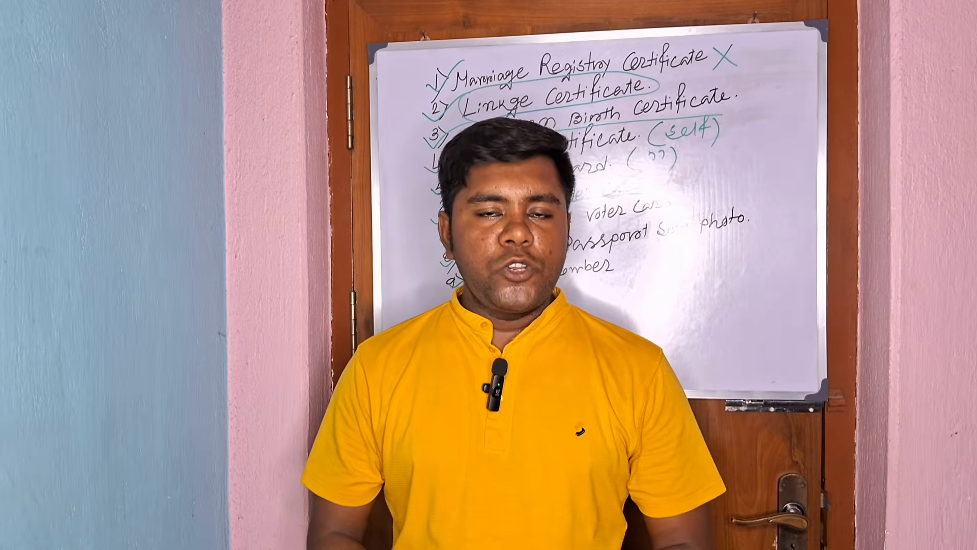